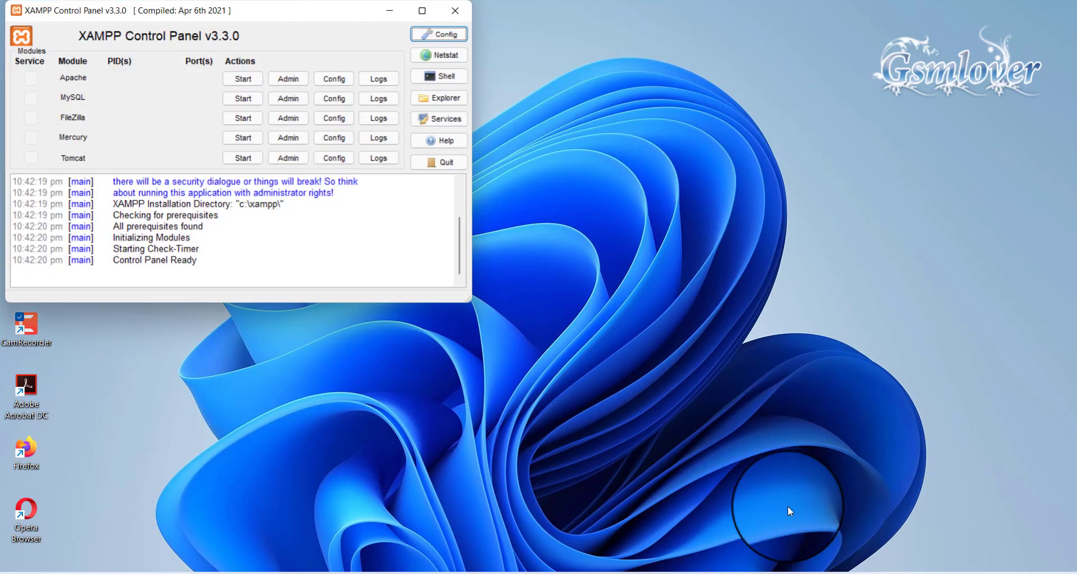
# Start Apache (ports 80/443) and MySQL (port 3306) in XAMPP, then minimize the control panel
pyautogui.moveTo(209, 11); pyautogui.dragTo(325, 90)
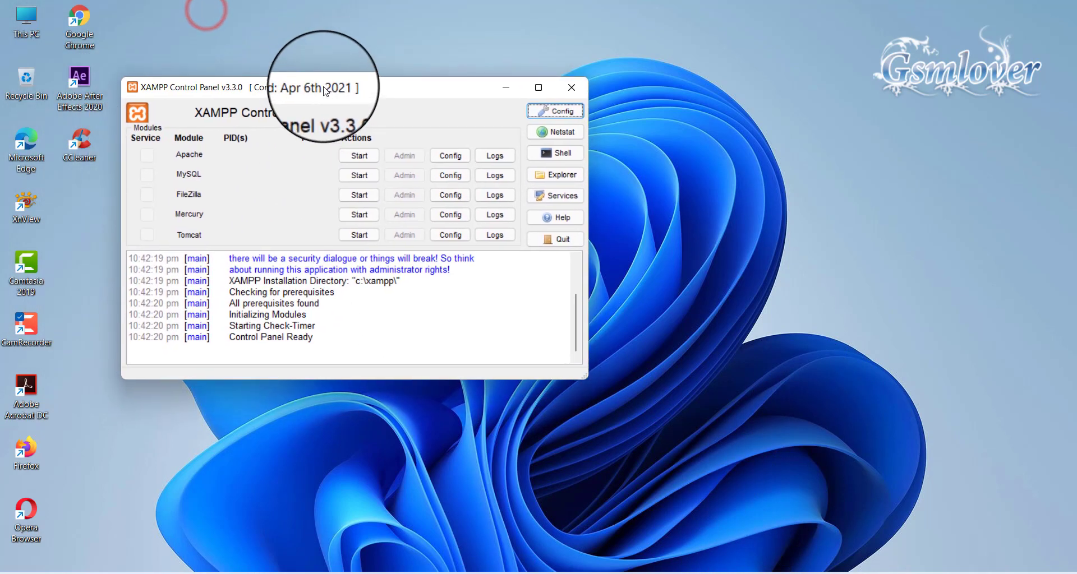
pyautogui.click(356, 155)
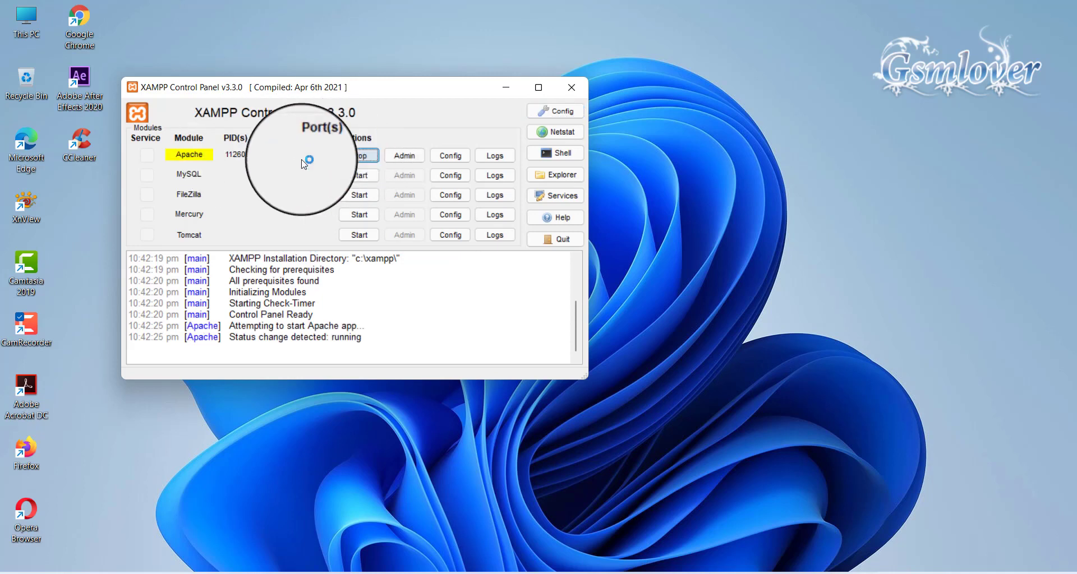
pyautogui.click(360, 175)
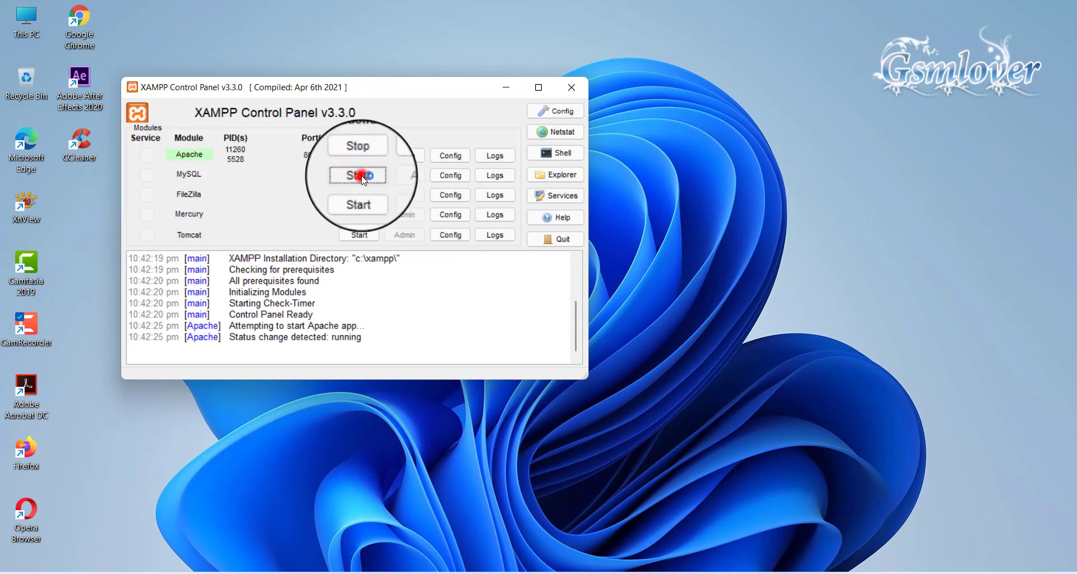
pyautogui.click(507, 87)
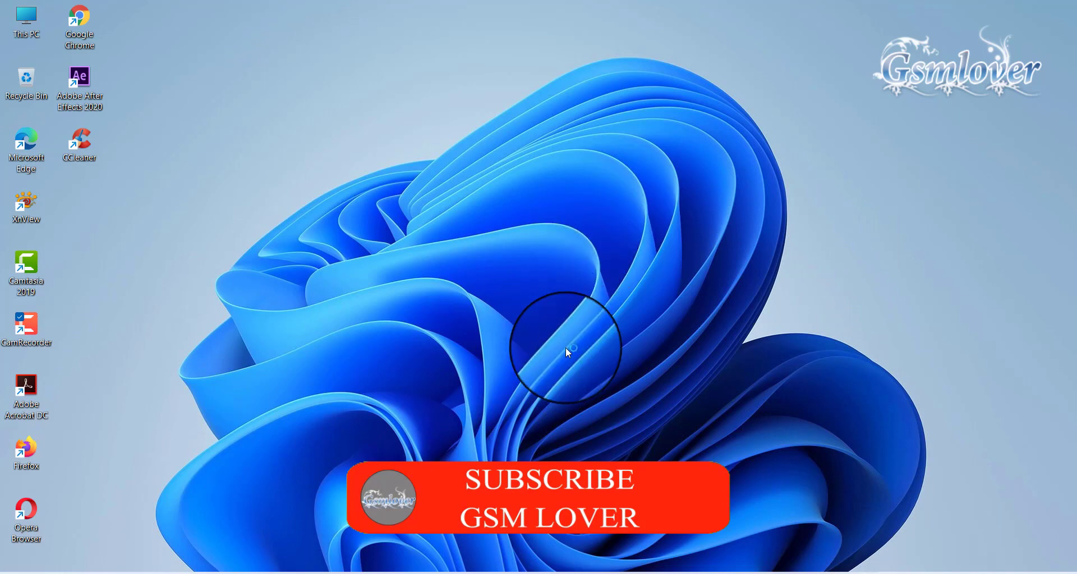
# Launch Firefox and load the localhost XAMPP welcome page
pyautogui.click(636, 573)
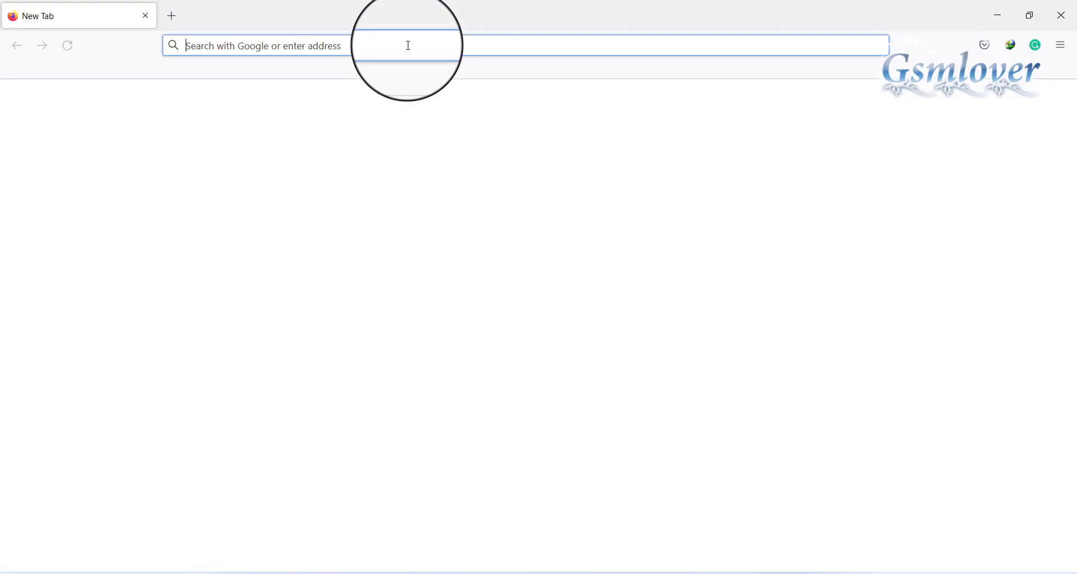
pyautogui.click(408, 45)
pyautogui.write('loca')
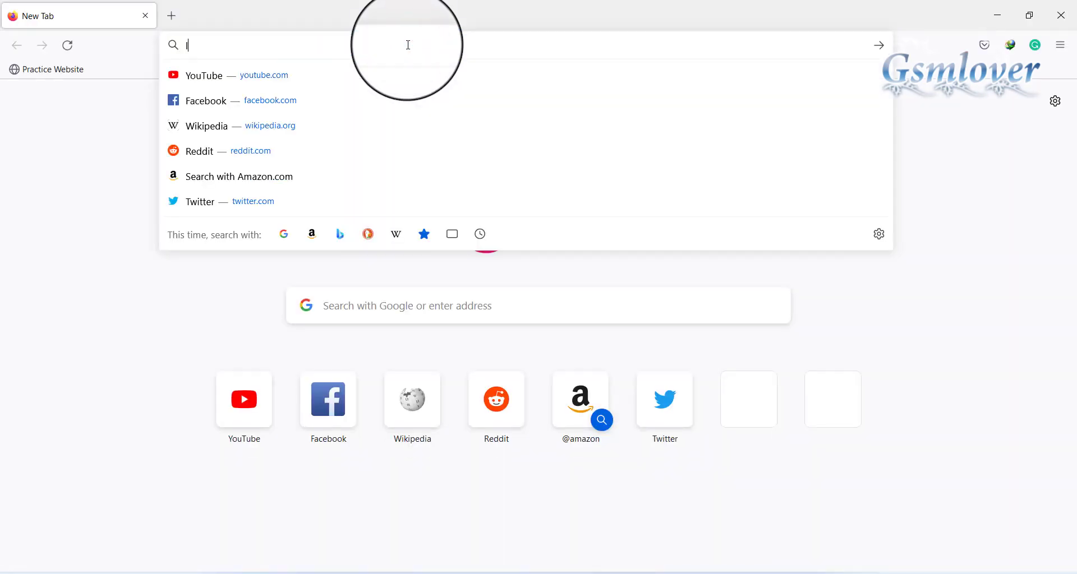
pyautogui.write('lhost/')
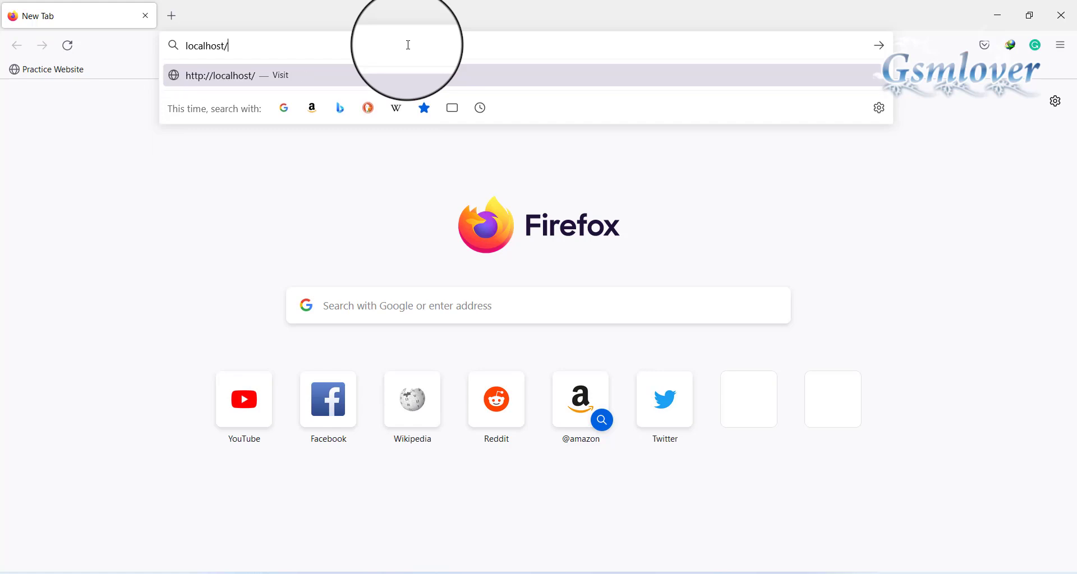
pyautogui.press('Return')
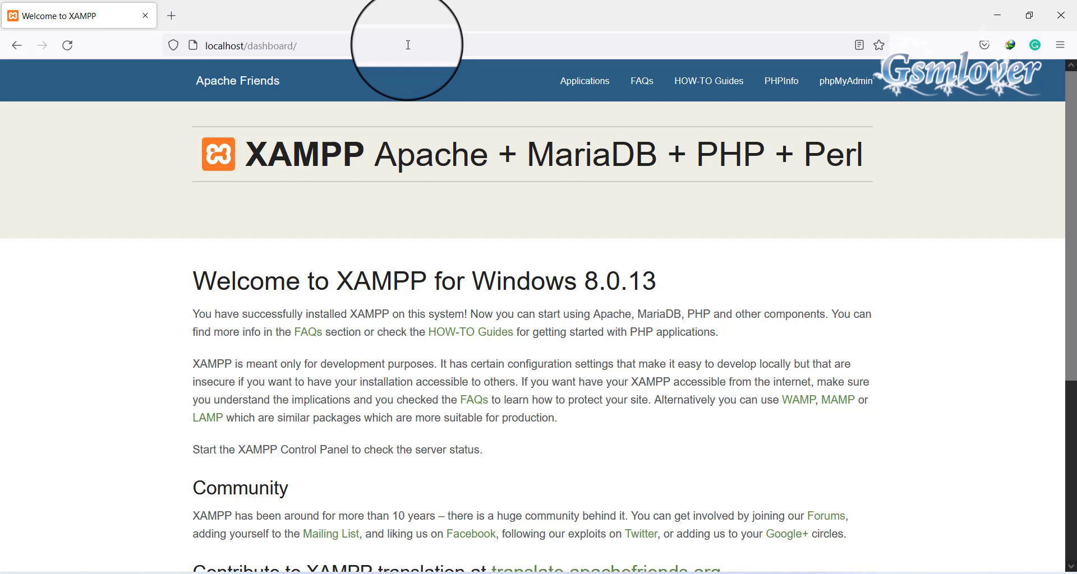
# Change the address from localhost/dashboard/ to localhost/wordpress to open the Practice Website
pyautogui.click(408, 44)
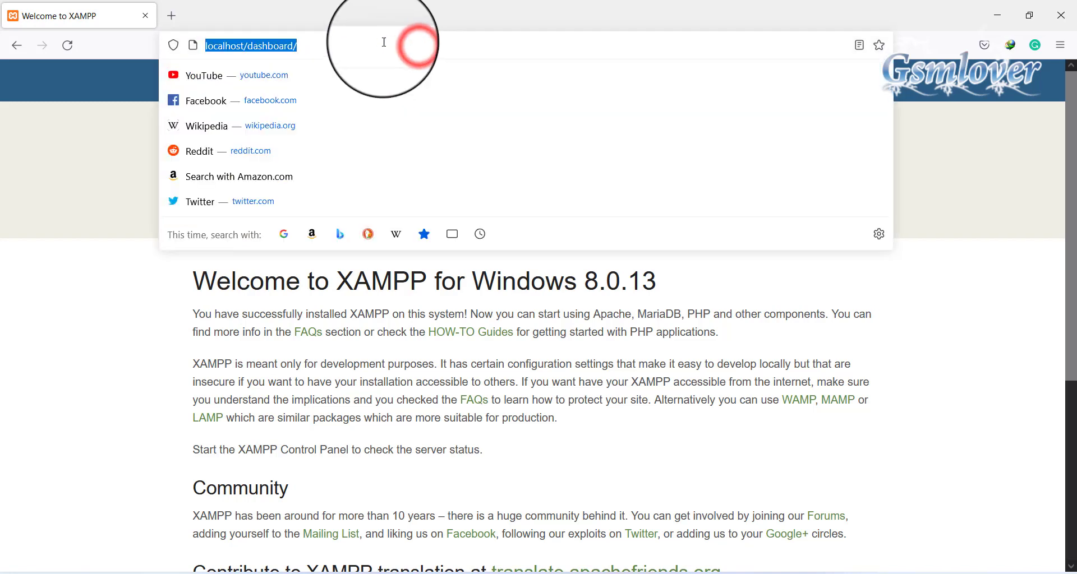
pyautogui.click(381, 43)
pyautogui.moveTo(249, 46); pyautogui.dragTo(344, 46)
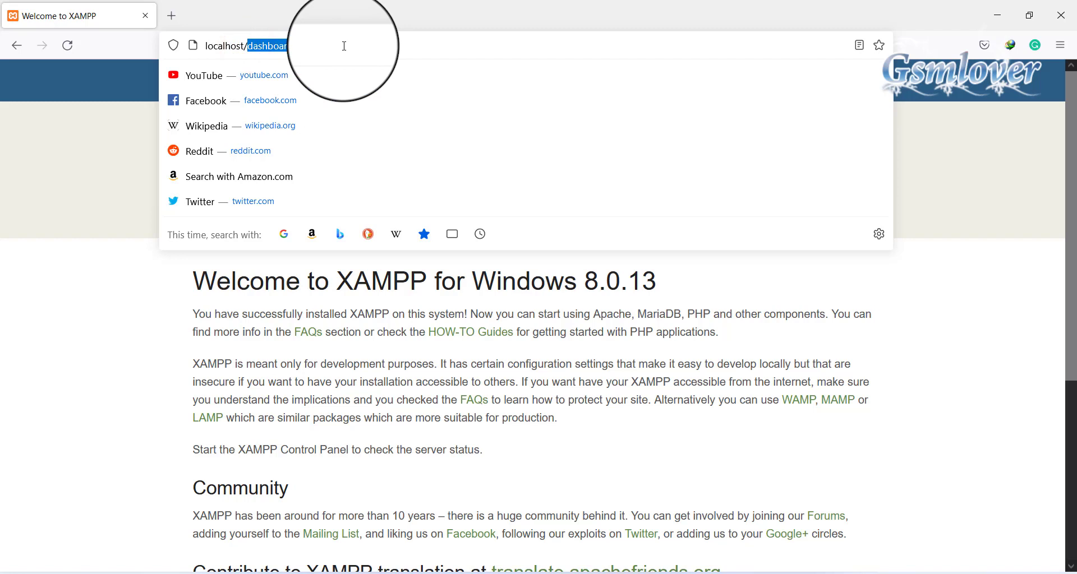
pyautogui.write('wordpre')
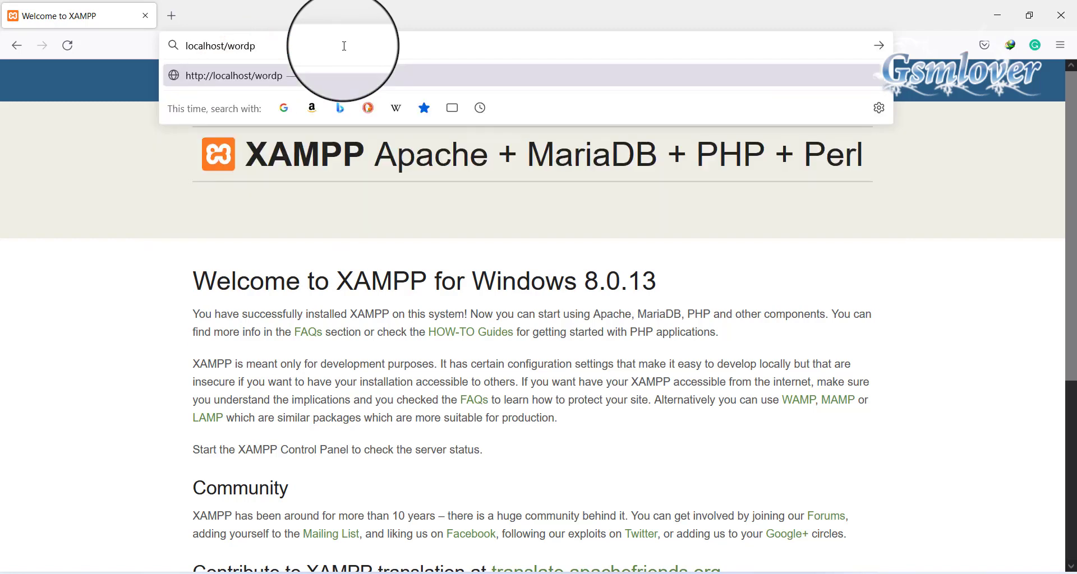
pyautogui.write('ss')
pyautogui.press('Return')
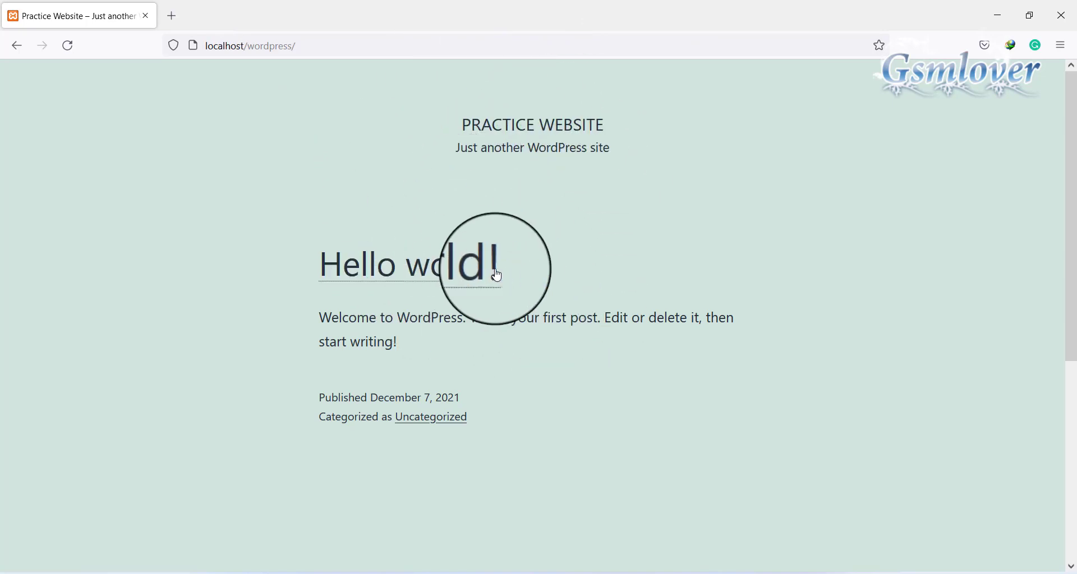
# Go to localhost/wordpress/wp-admin to reach the Practice Website login page
pyautogui.click(399, 45)
pyautogui.click(402, 45)
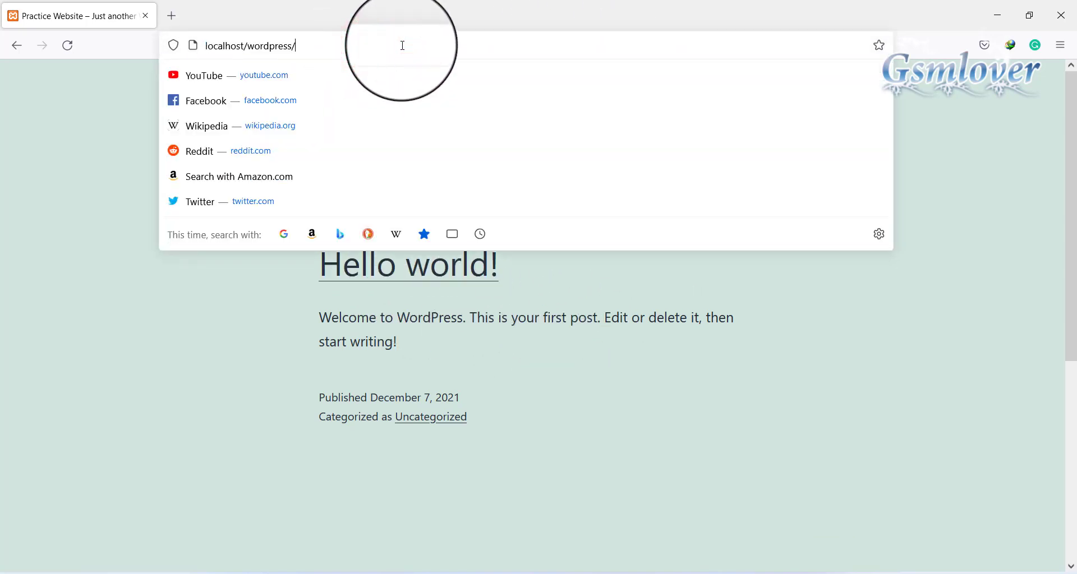
pyautogui.write('wp-')
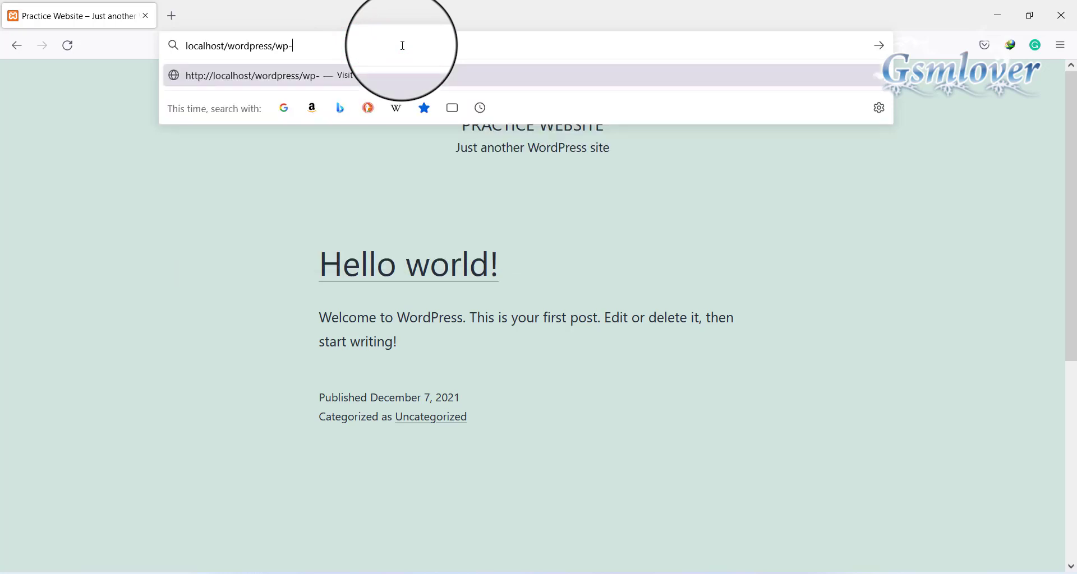
pyautogui.write('admin')
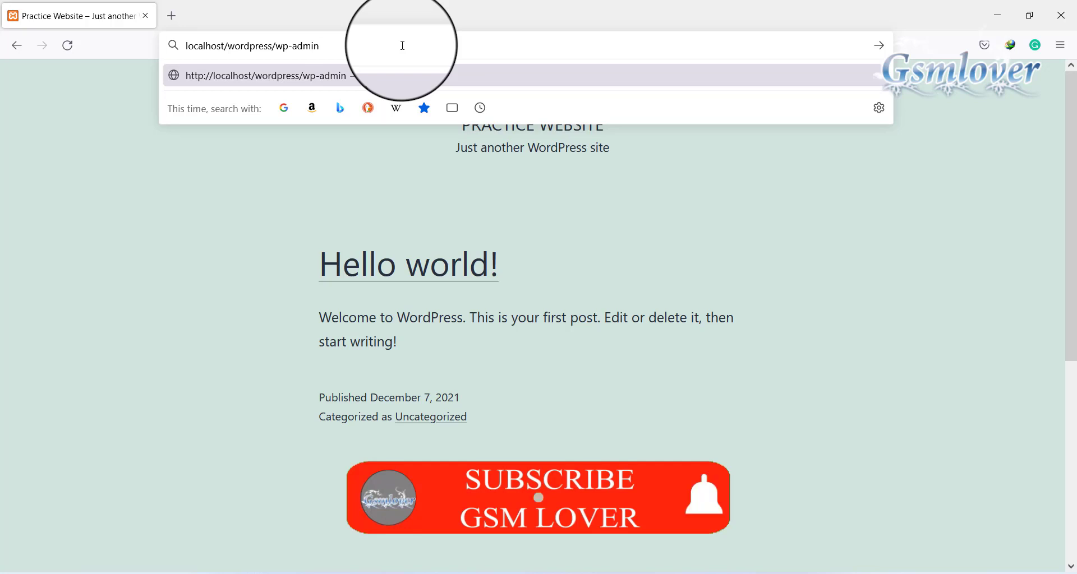
pyautogui.press('Return')
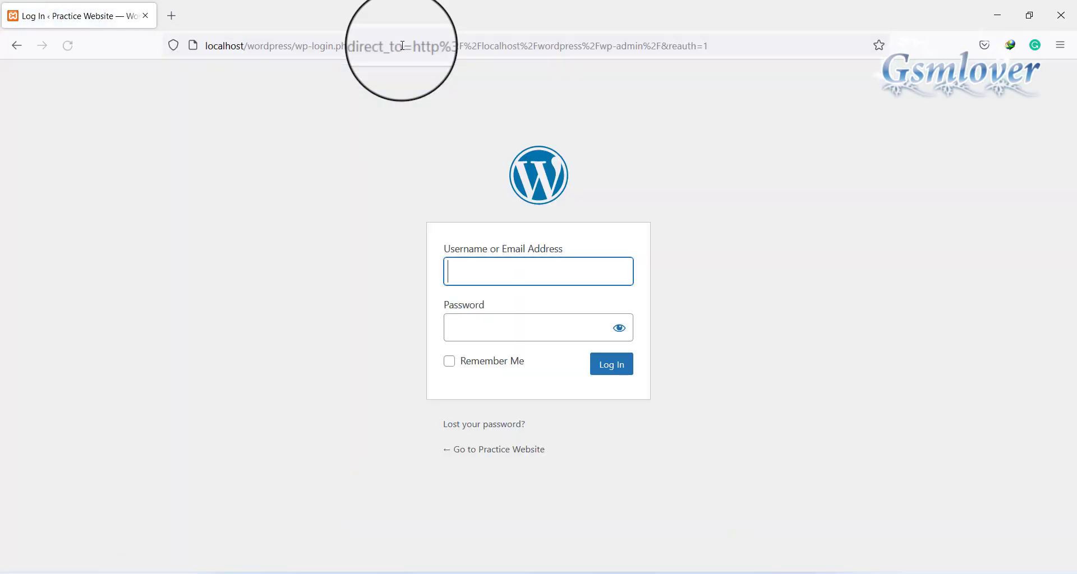
# Log in with the admin account's username and password to reach the Dashboard
pyautogui.click(566, 273)
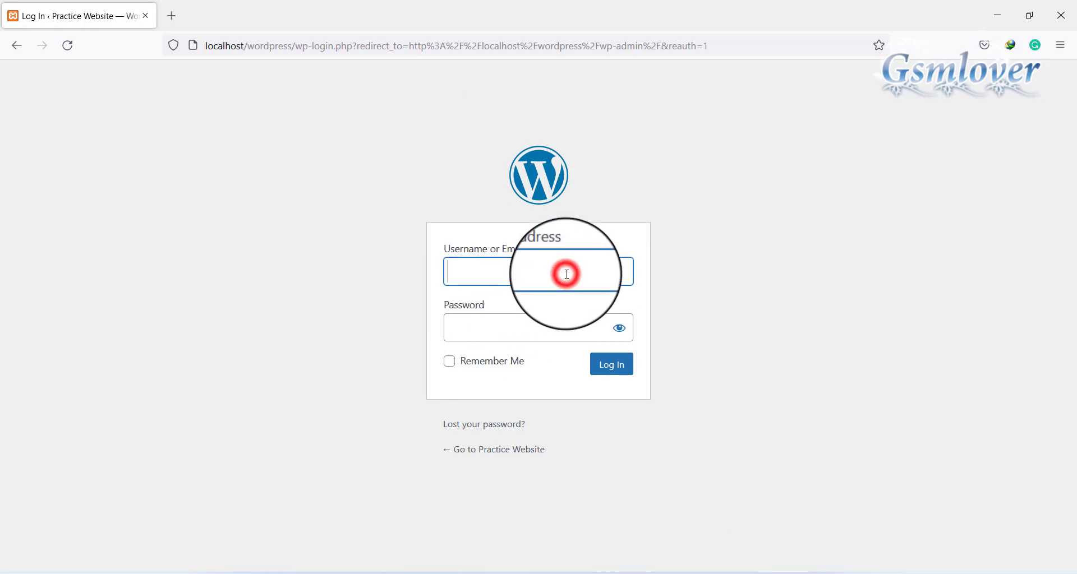
pyautogui.write('popi')
pyautogui.press('Tab')
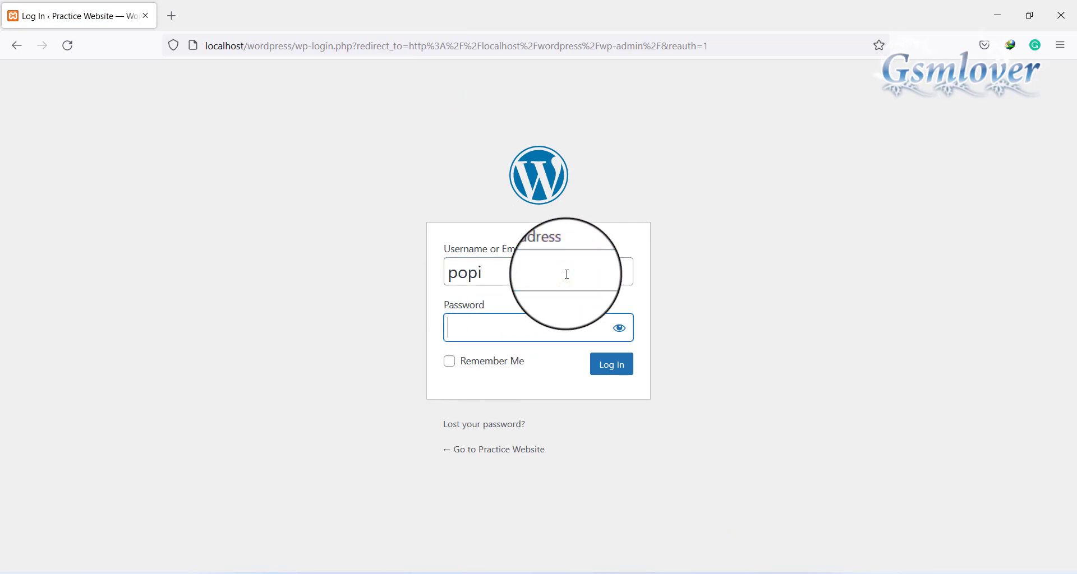
pyautogui.write('12345')
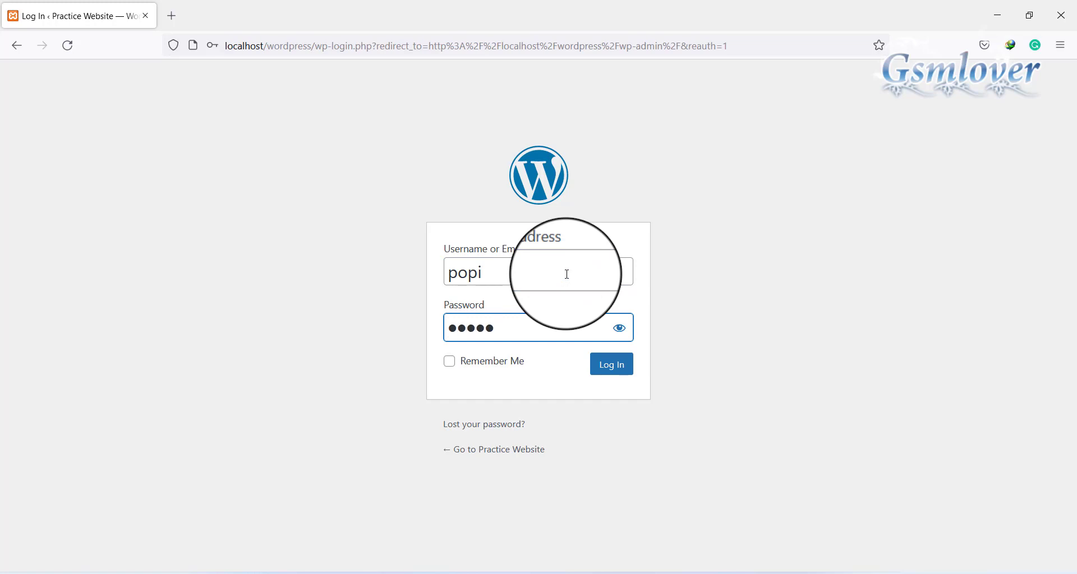
pyautogui.write('6')
pyautogui.press('Return')
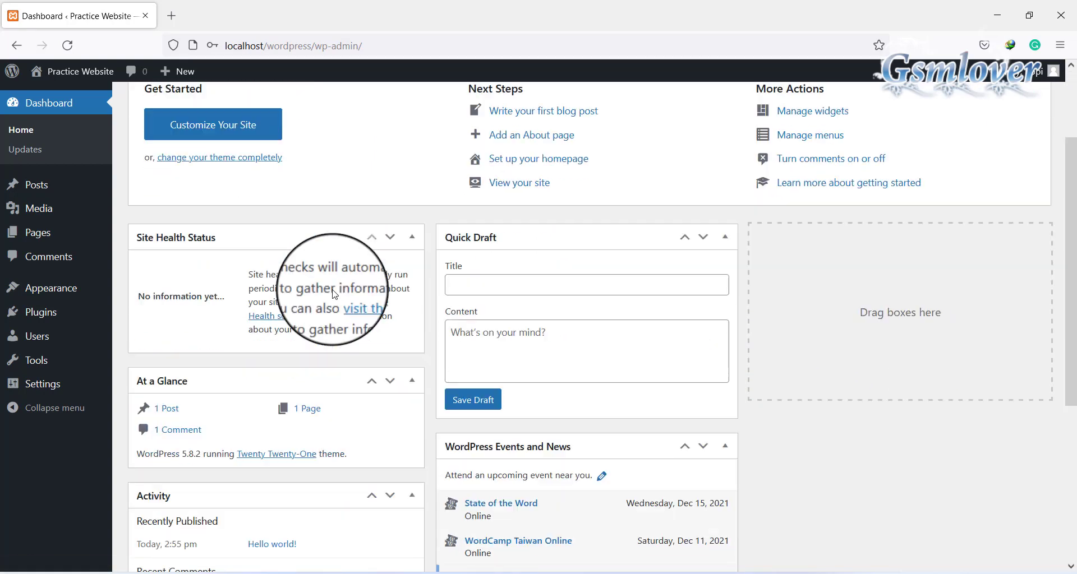
# Scroll through the Dashboard widgets and return to the Dashboard heading at the top
pyautogui.scroll(-3, 332, 241)
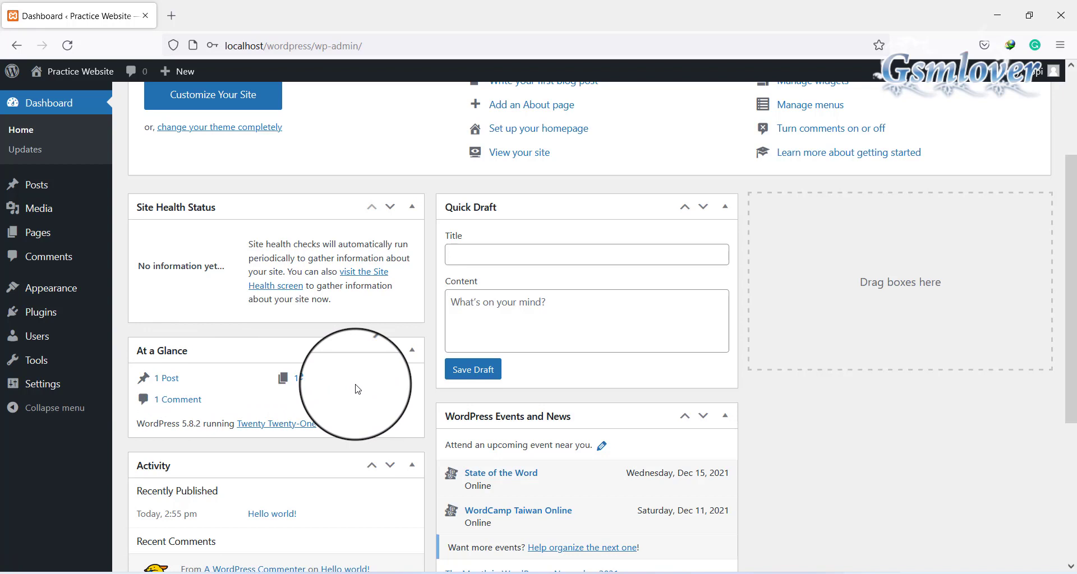
pyautogui.scroll(-3, 359, 388)
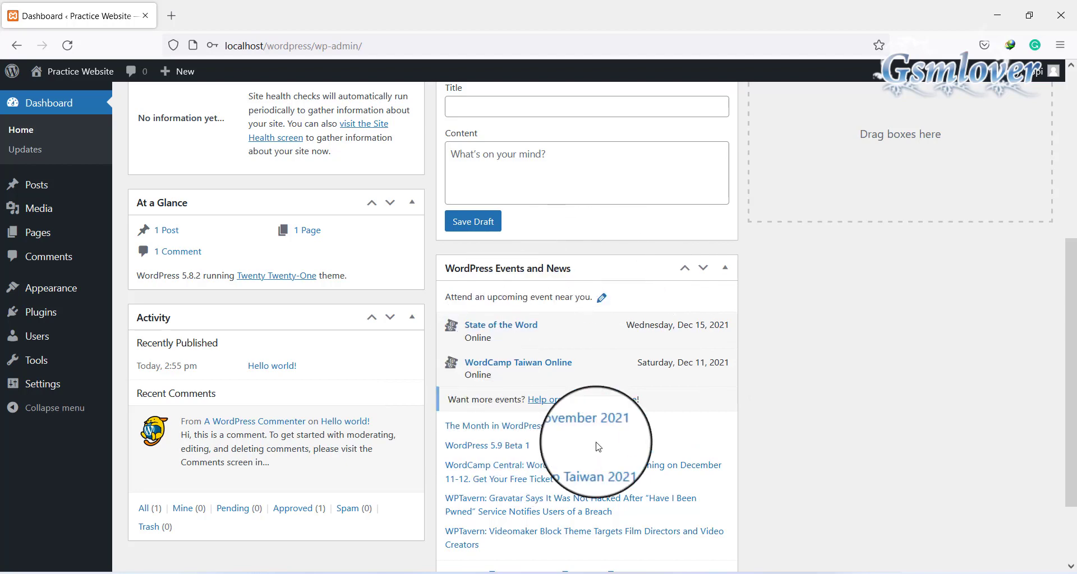
pyautogui.scroll(4, 816, 386)
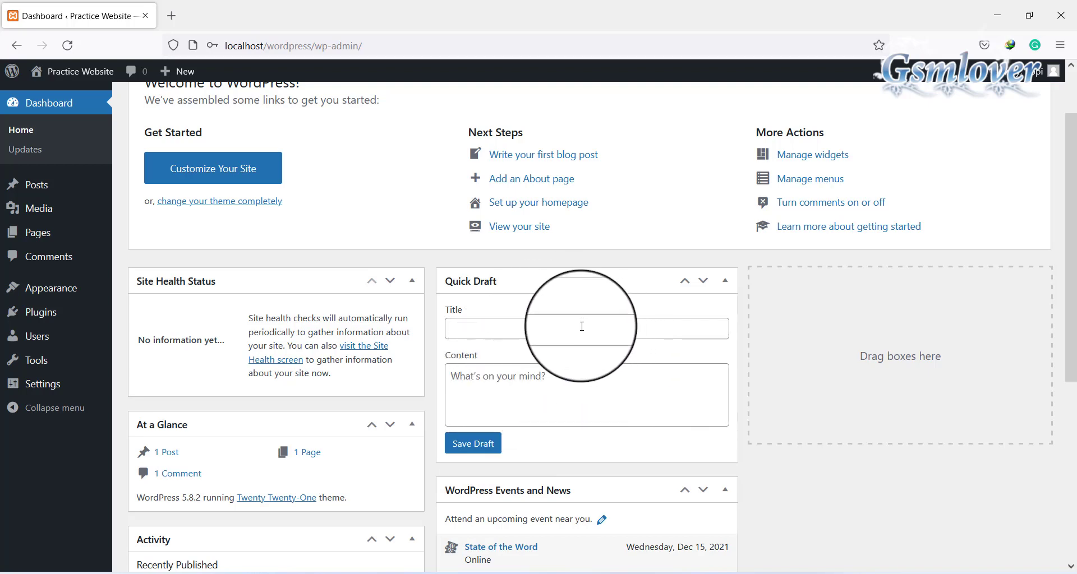
pyautogui.scroll(-3, 817, 368)
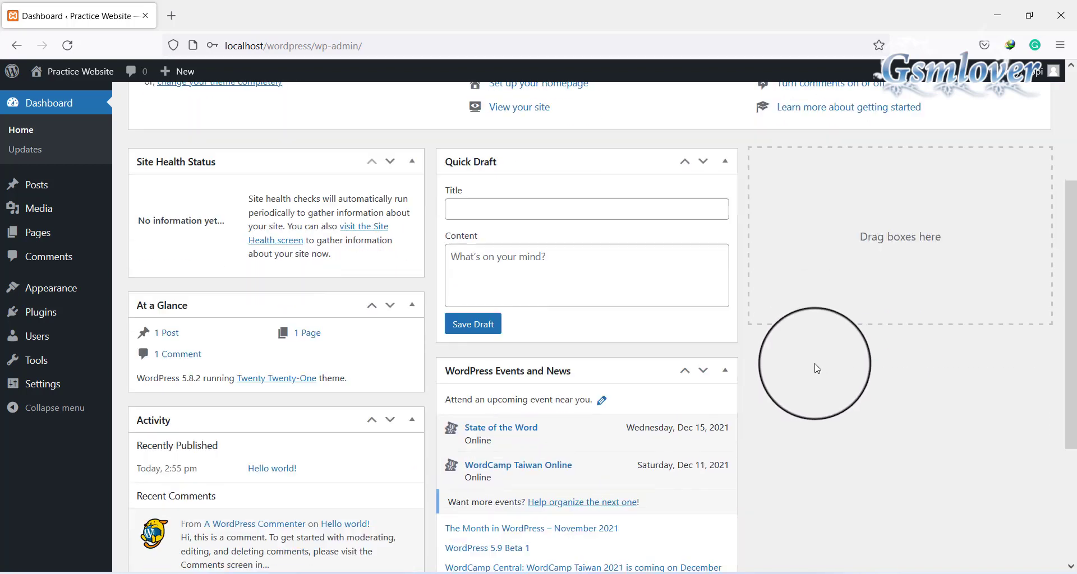
pyautogui.scroll(5, 813, 368)
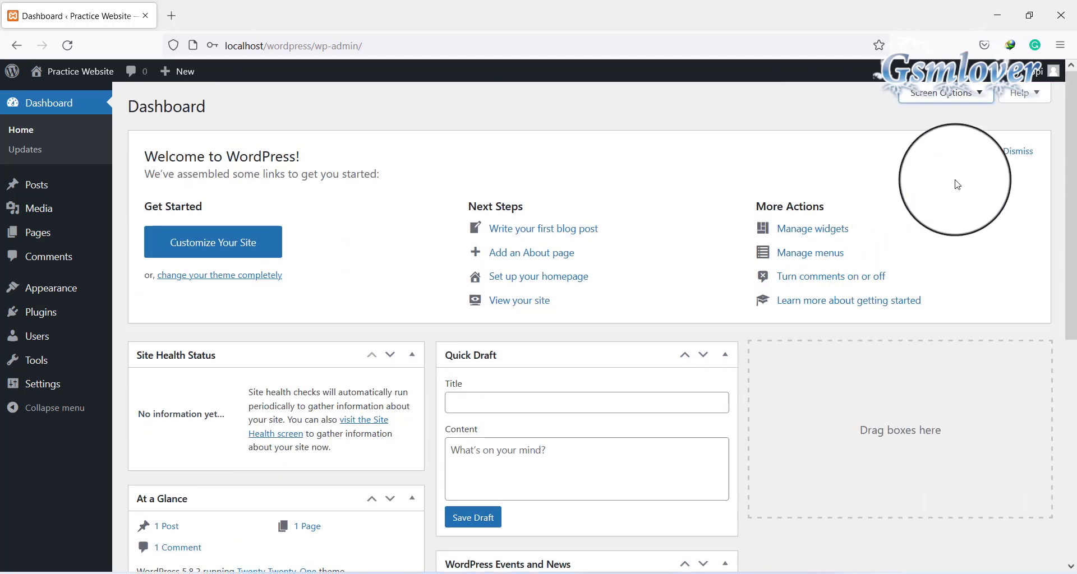
# In Screen Options, hide Welcome, Events and News, Quick Draft, Activity, At a Glance and Site Health, then reload Dashboard
pyautogui.click(979, 94)
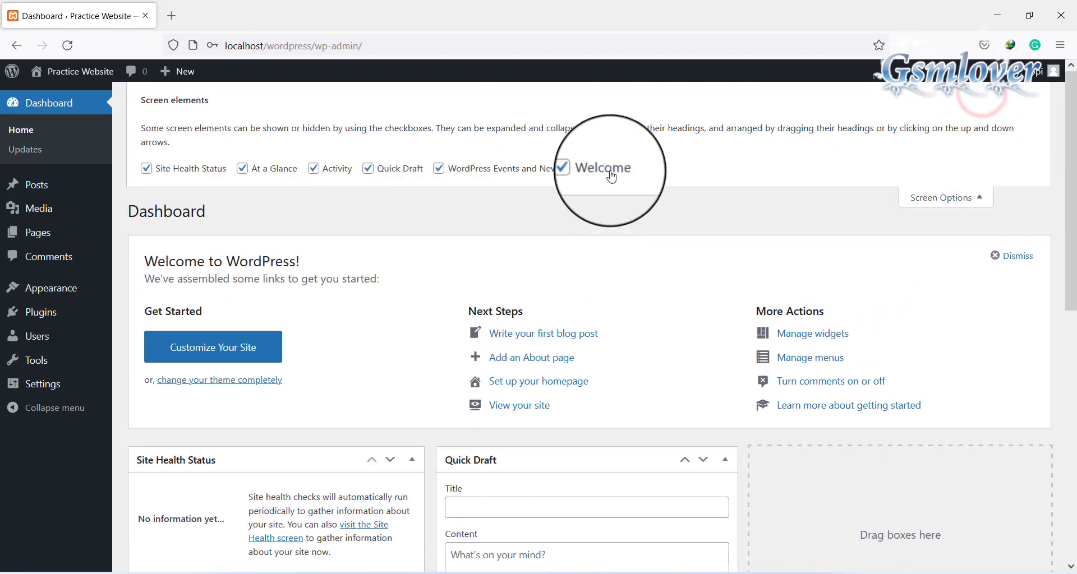
pyautogui.click(581, 170)
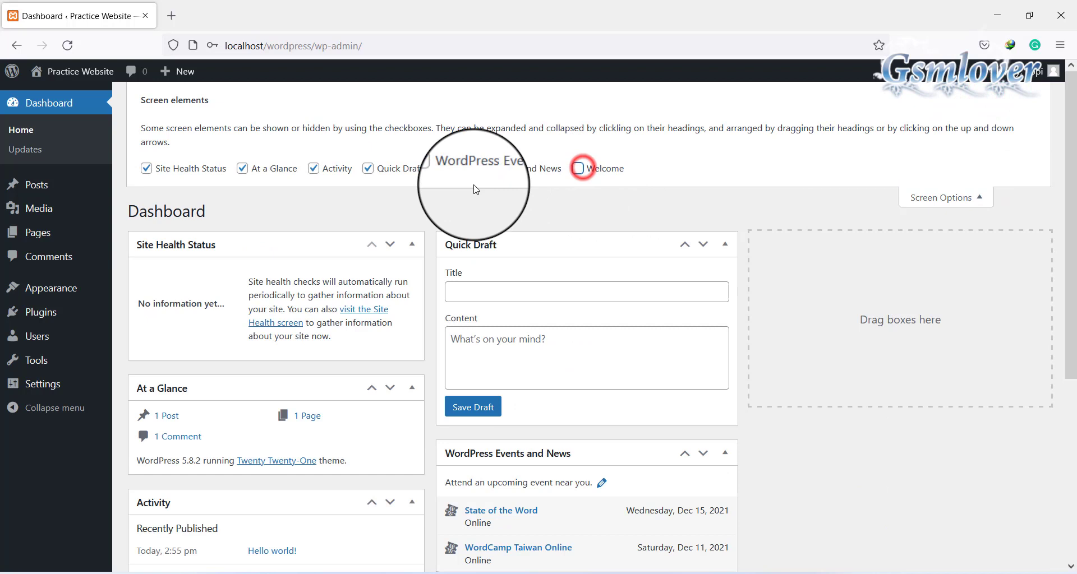
pyautogui.click(439, 168)
pyautogui.click(368, 168)
pyautogui.click(314, 169)
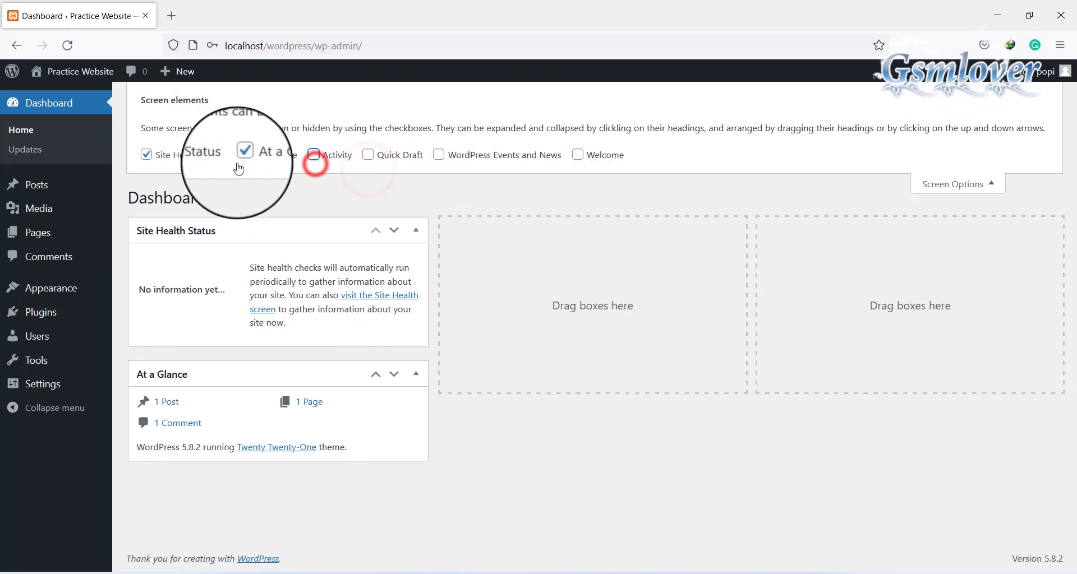
pyautogui.click(242, 156)
pyautogui.click(147, 156)
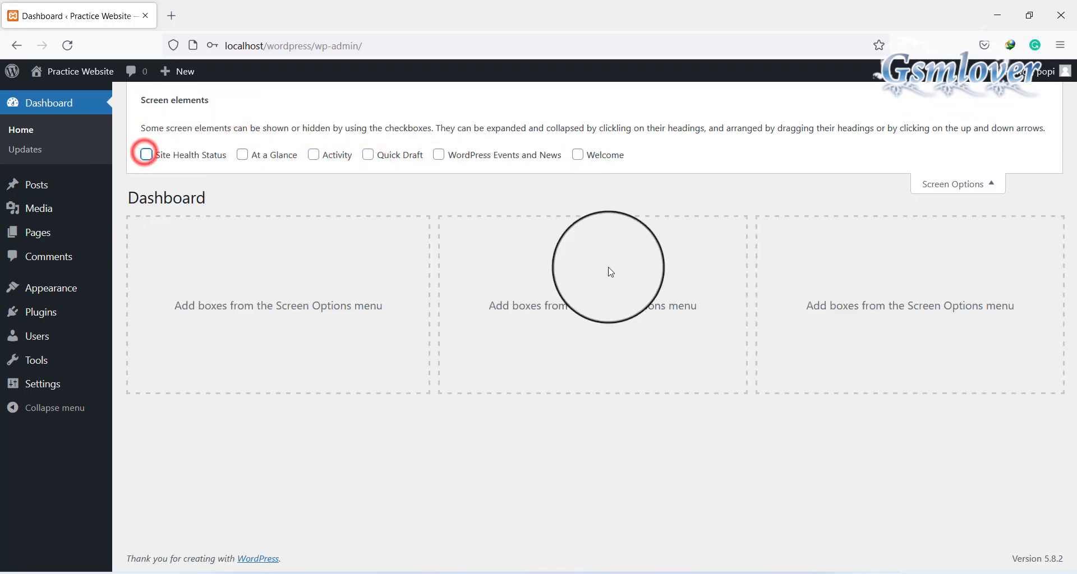
pyautogui.click(994, 184)
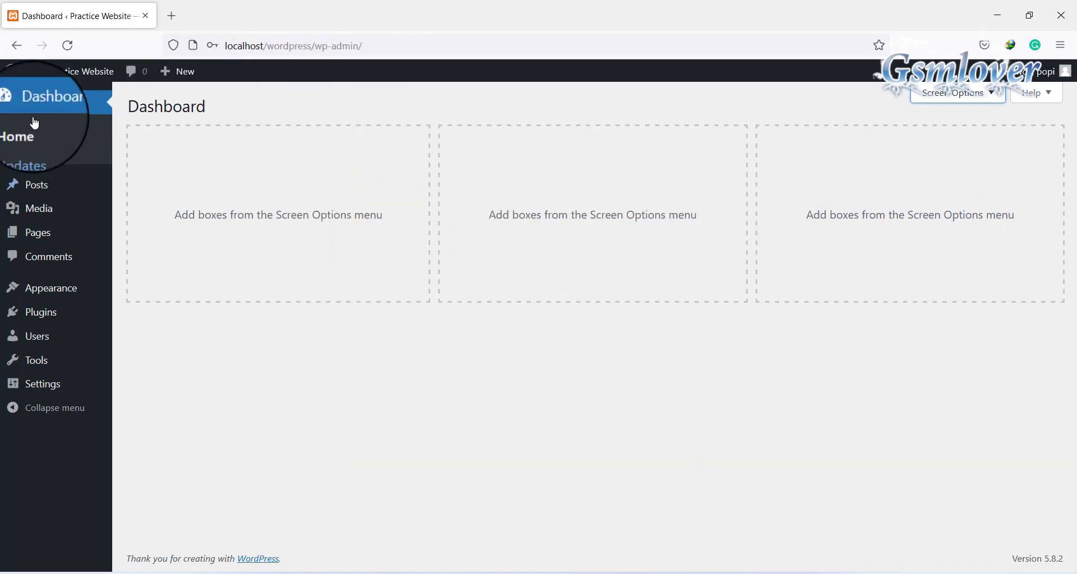
pyautogui.click(50, 102)
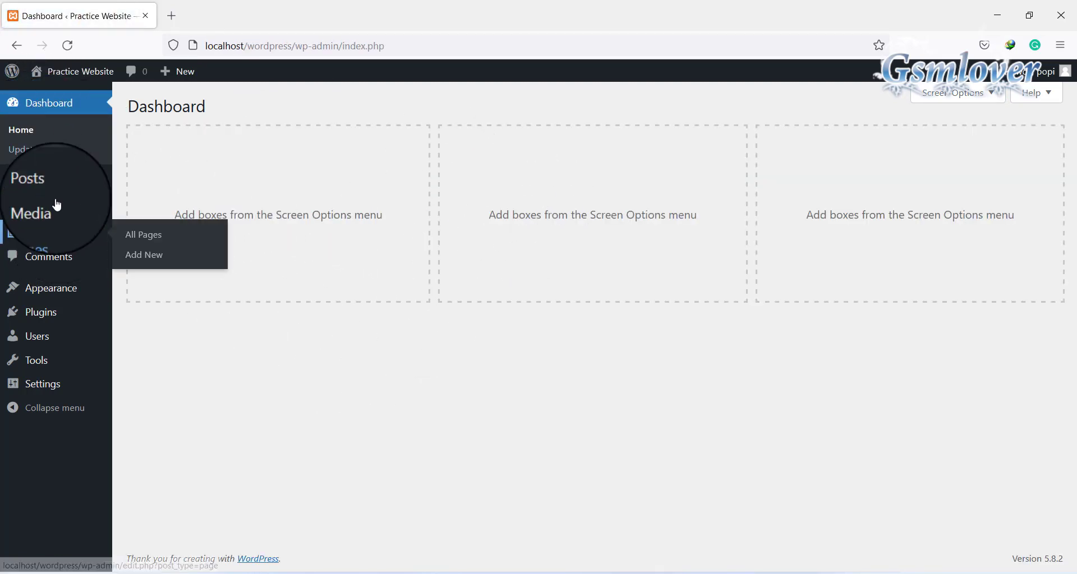
# Open the Dashboard > Updates page to review WordPress updates
pyautogui.click(43, 154)
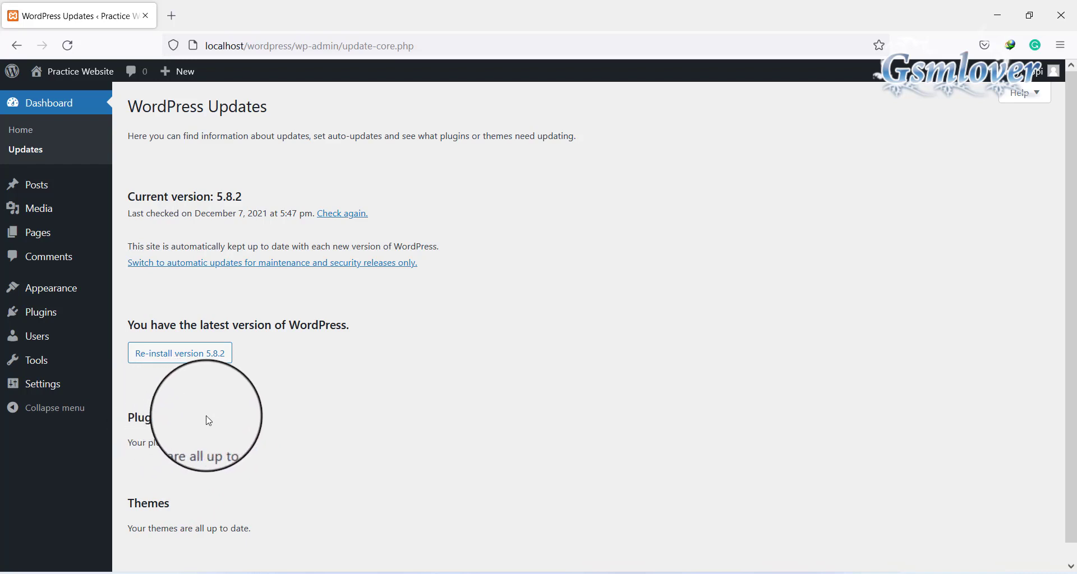
pyautogui.moveTo(52, 195)
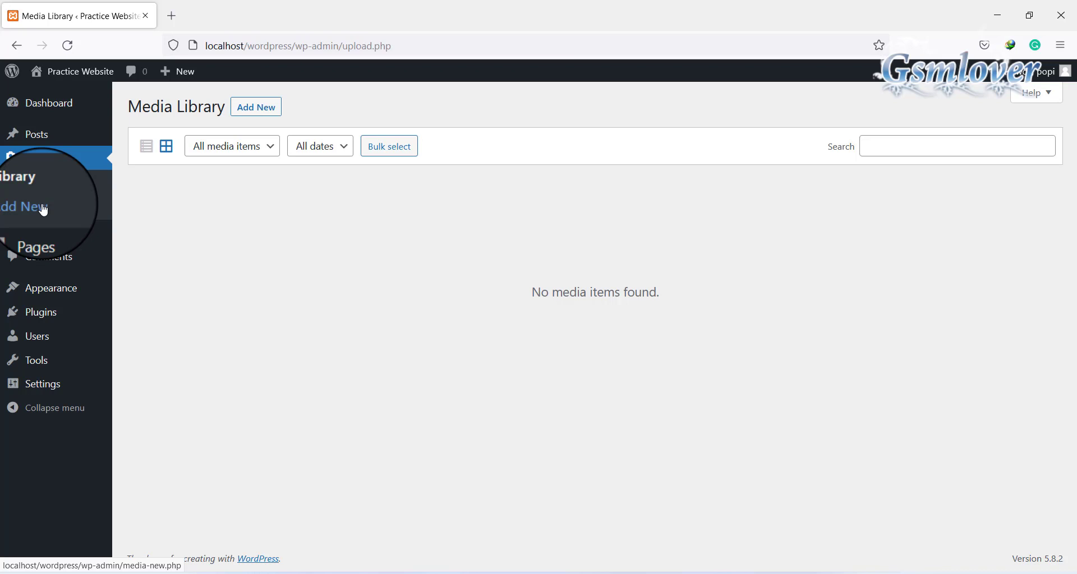
pyautogui.moveTo(42, 239)
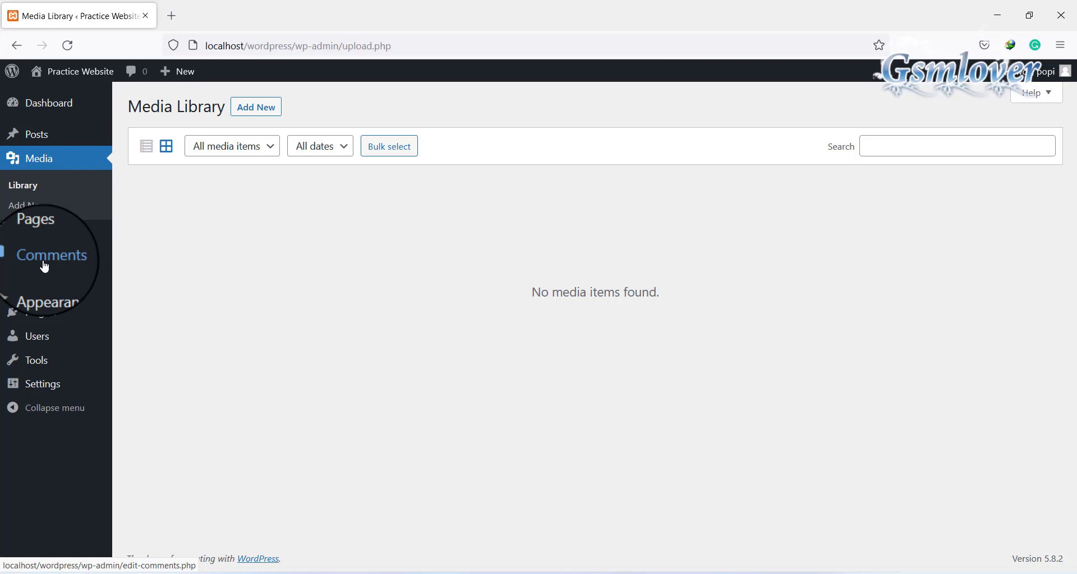
# Open the Comments page showing the one approved comment on Hello world!
pyautogui.click(44, 266)
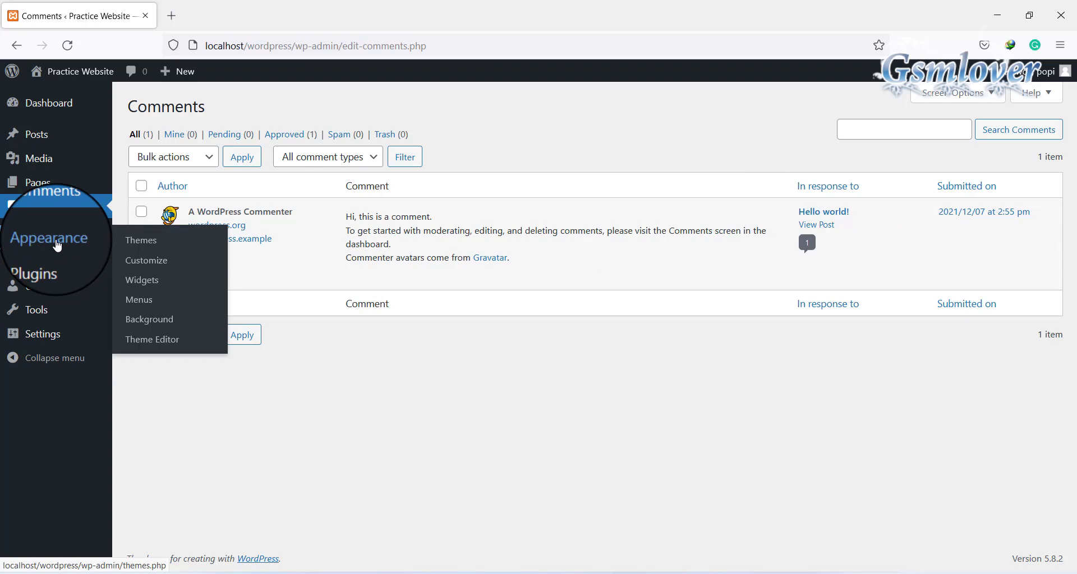
# Open Appearance > Themes, showing 3 themes with Twenty Twenty-One active
pyautogui.click(141, 241)
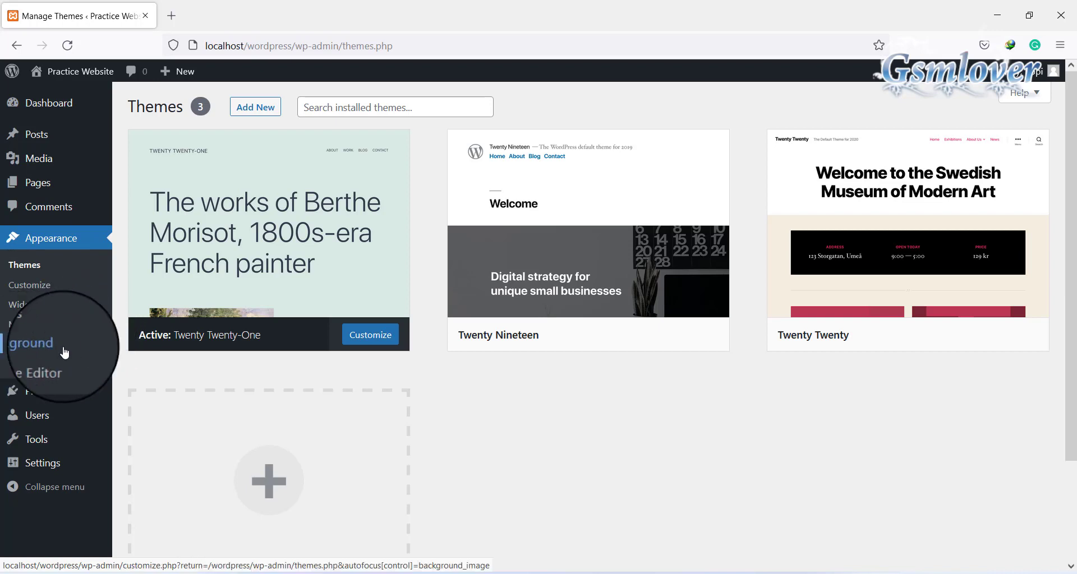
# Open Plugins > Installed Plugins, listing inactive Akismet Anti-Spam 4.2.1 and Hello Dolly 1.7.2
pyautogui.click(67, 395)
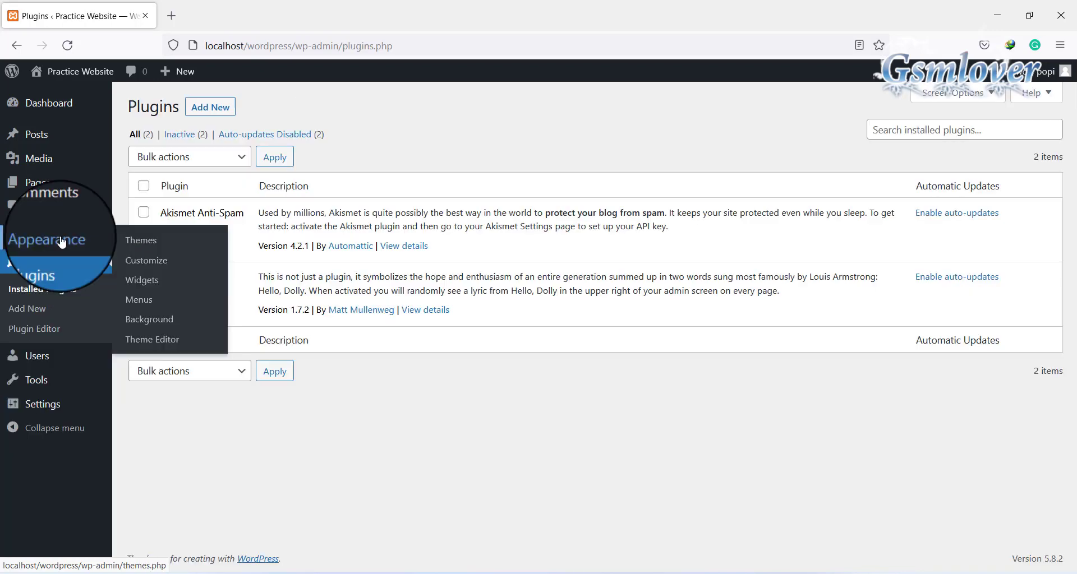
pyautogui.click(47, 288)
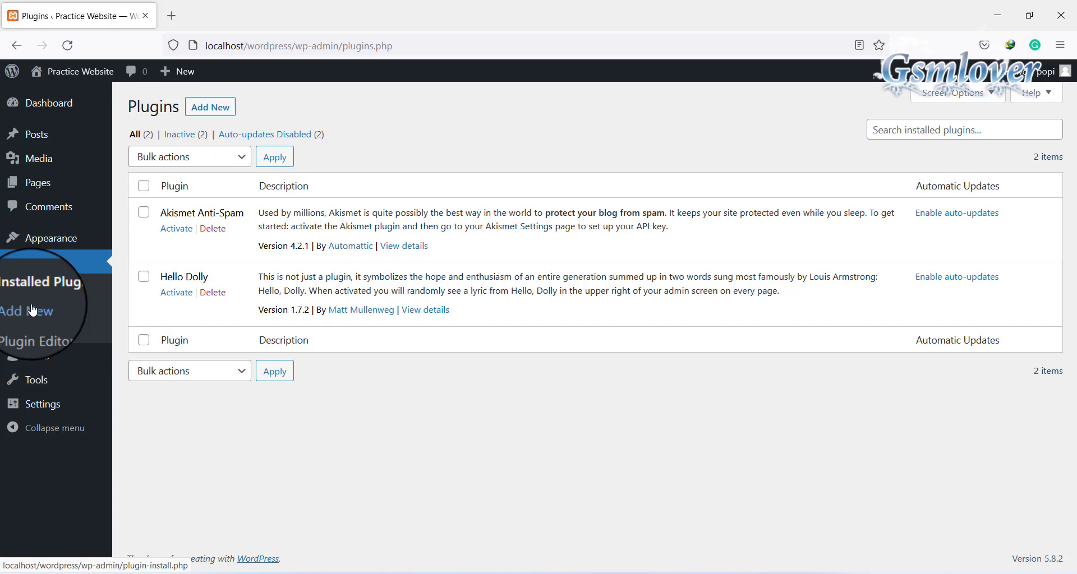
pyautogui.moveTo(35, 359)
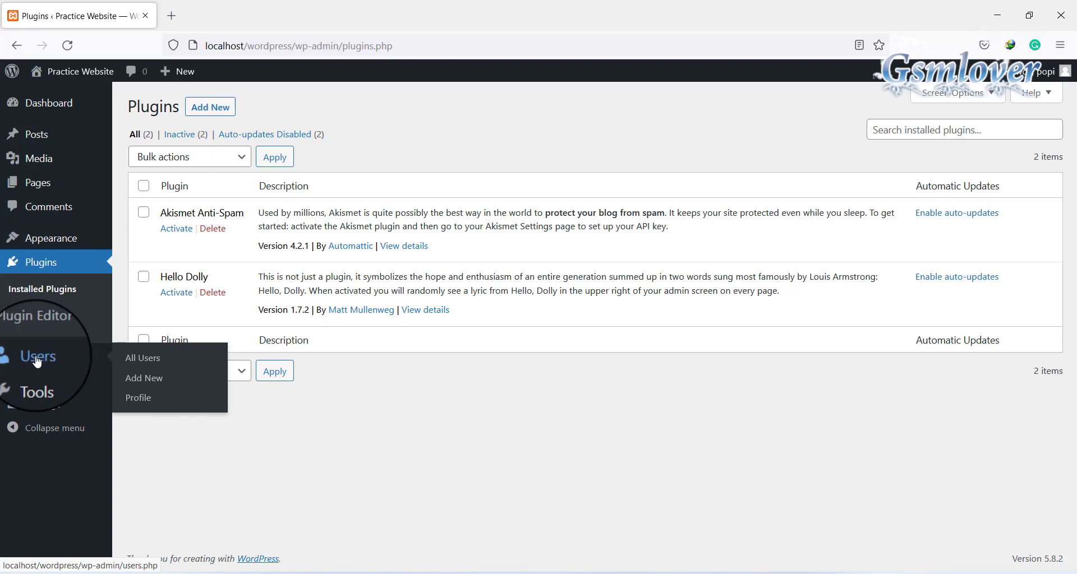
# Open the Users page, which lists one Administrator account with 1 post
pyautogui.click(36, 359)
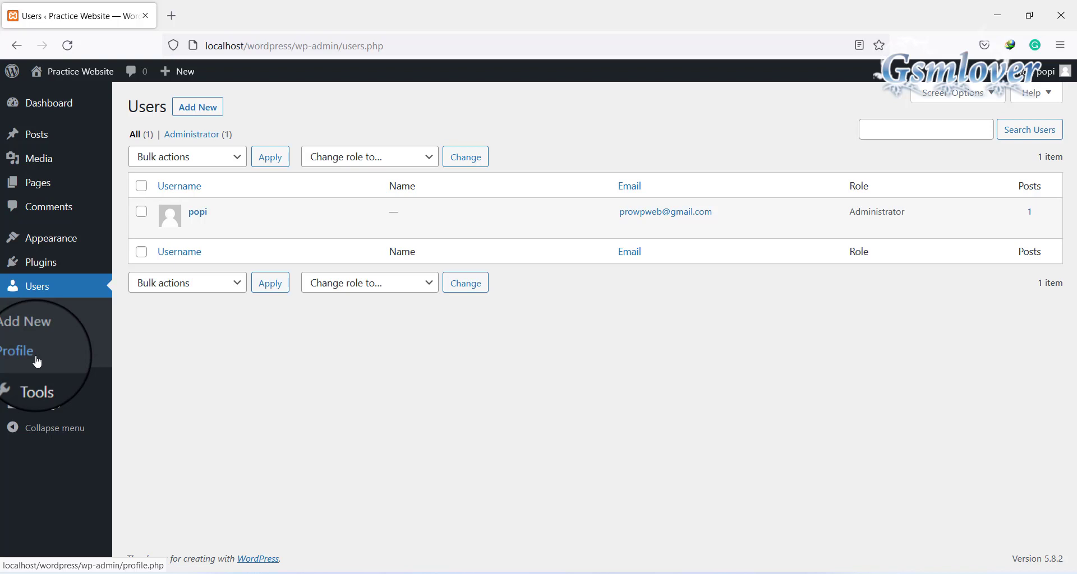
pyautogui.moveTo(42, 384)
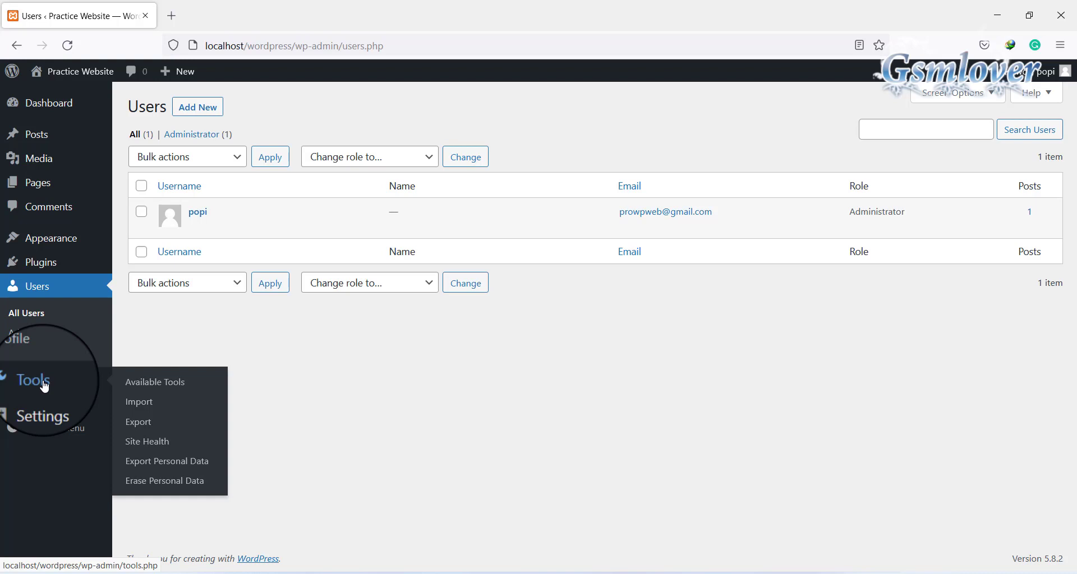
pyautogui.moveTo(51, 412)
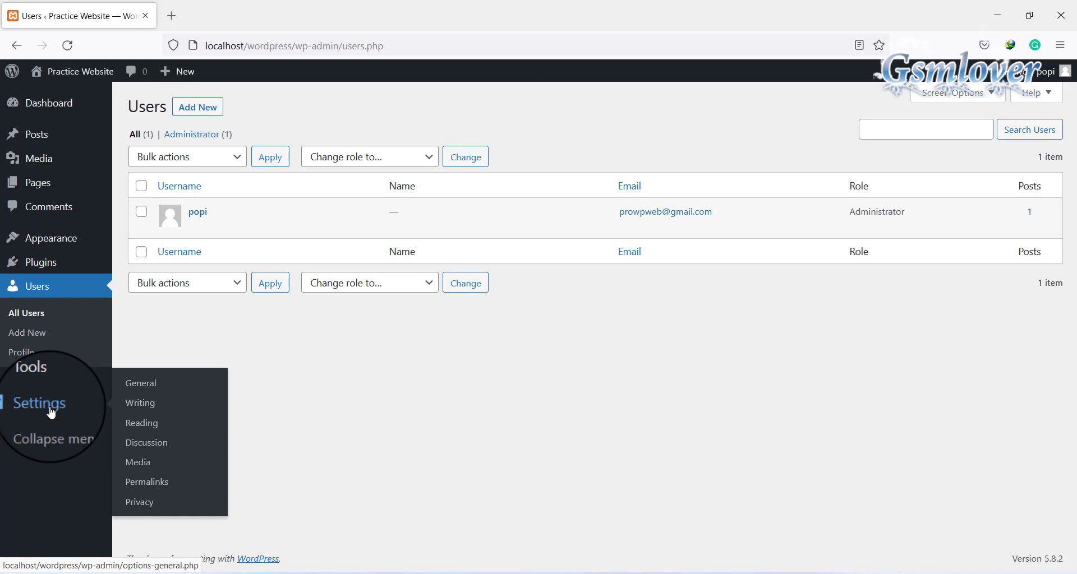
# Go to Settings > General to view the site title, tagline and site addresses
pyautogui.click(51, 413)
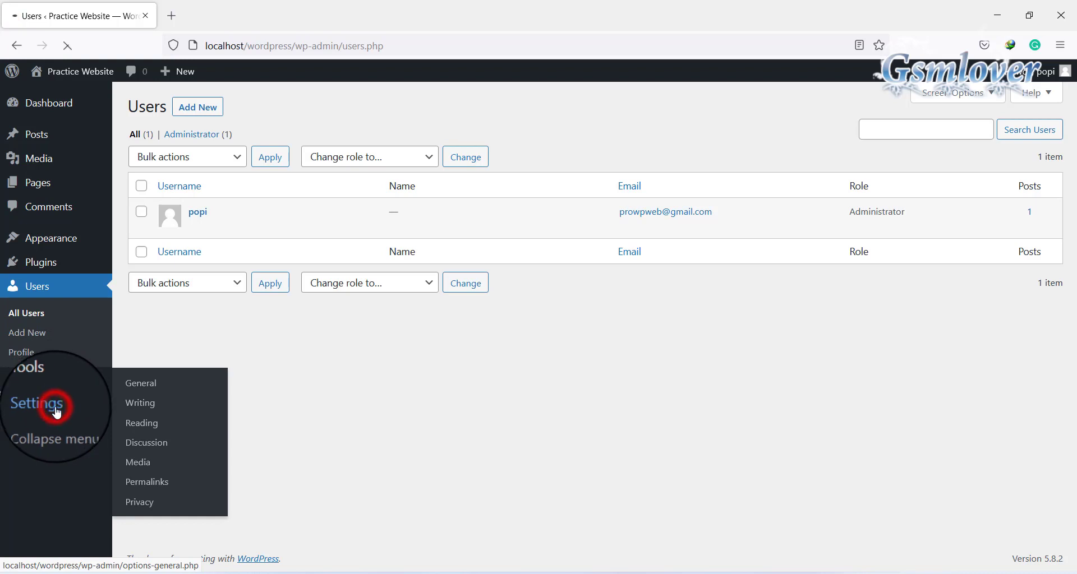